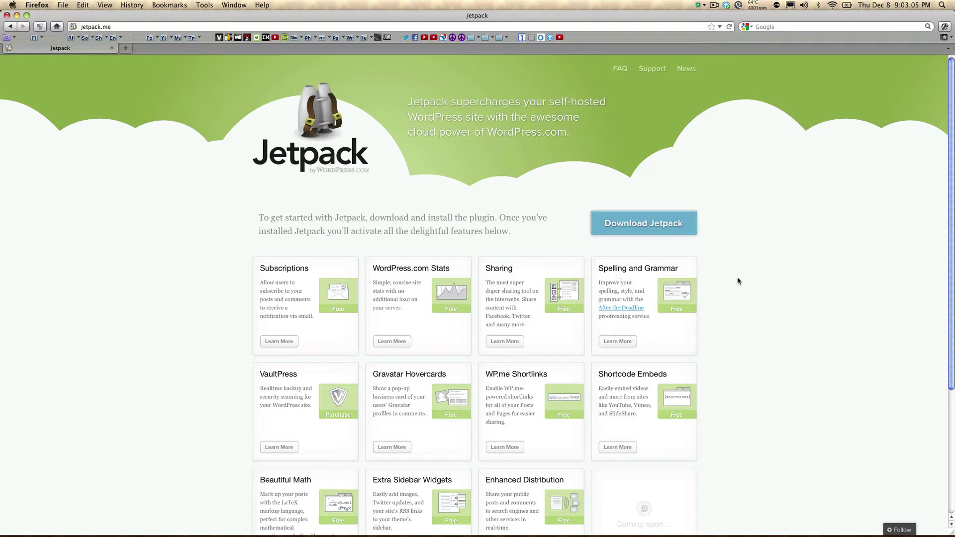
Scroll down the Jetpack.me page to review the feature cards.
scroll(769, 367, down, 5)
scroll(769, 367, down, 1)
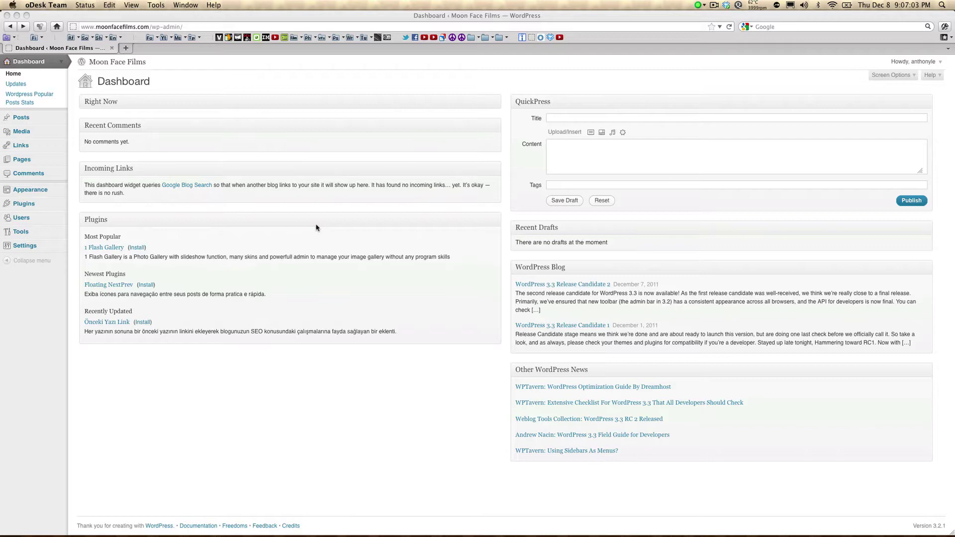
Search Plugins > Add New for 'jetpack' to list Jetpack by WordPress.com.
click(366, 202)
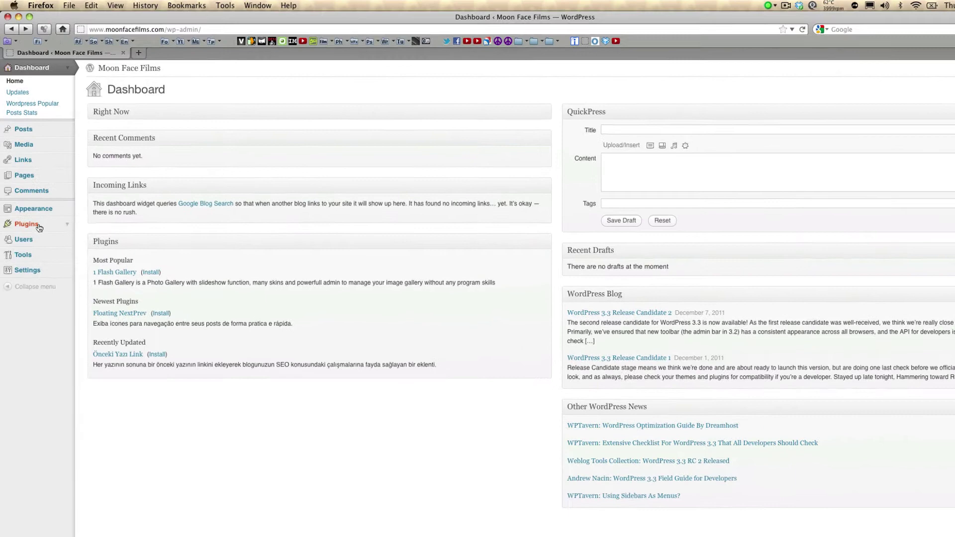
click(39, 228)
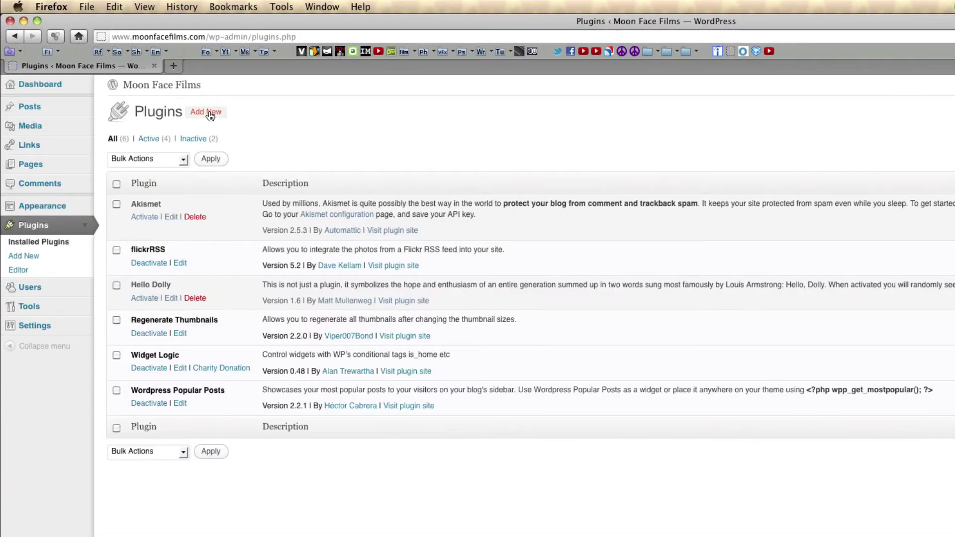
click(209, 112)
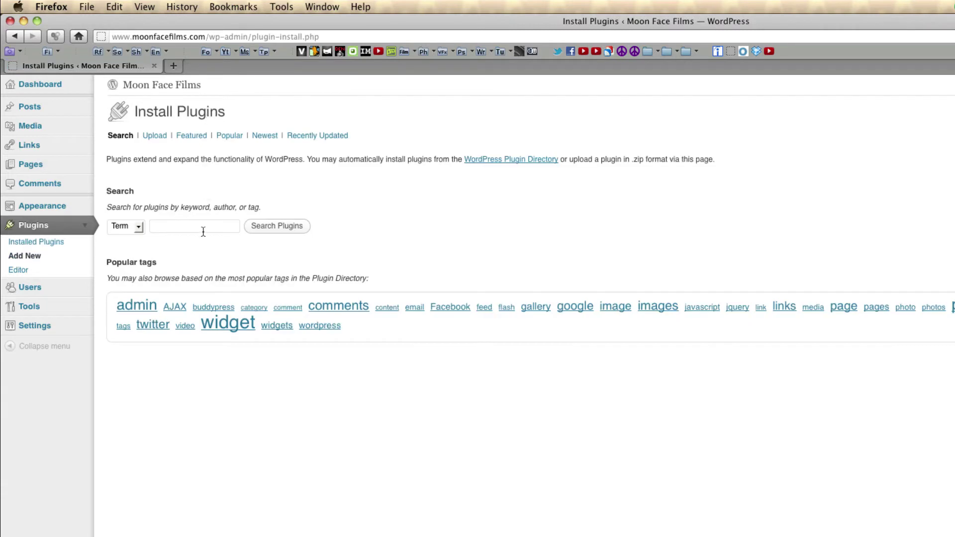
click(202, 230)
text(jetpack)
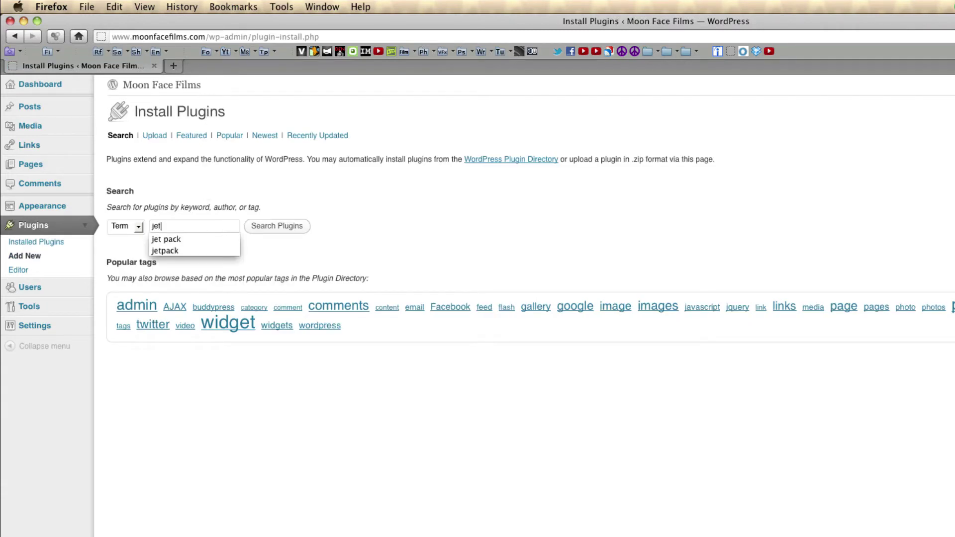
click(179, 233)
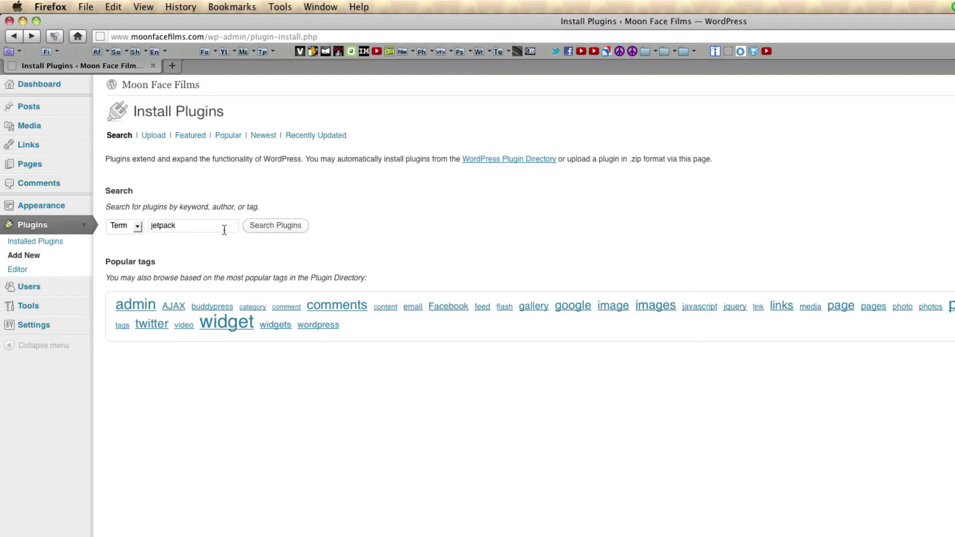
click(276, 225)
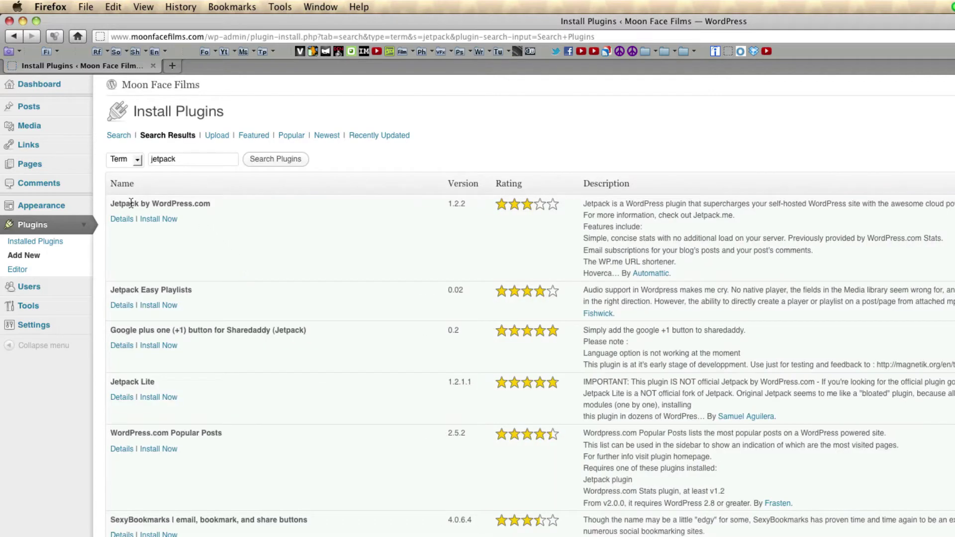
Install Jetpack by WordPress.com 1.2.2, confirm the install, and activate the plugin.
click(161, 221)
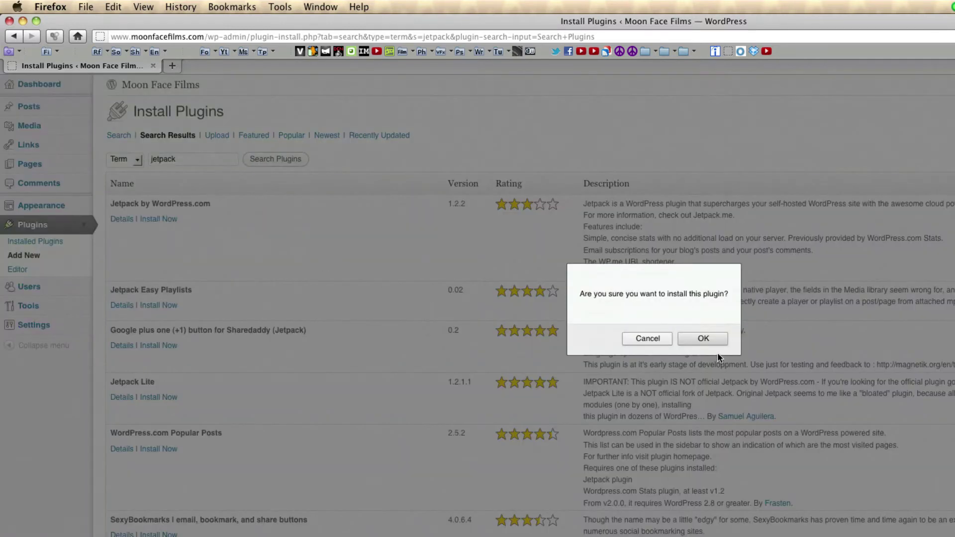
click(711, 339)
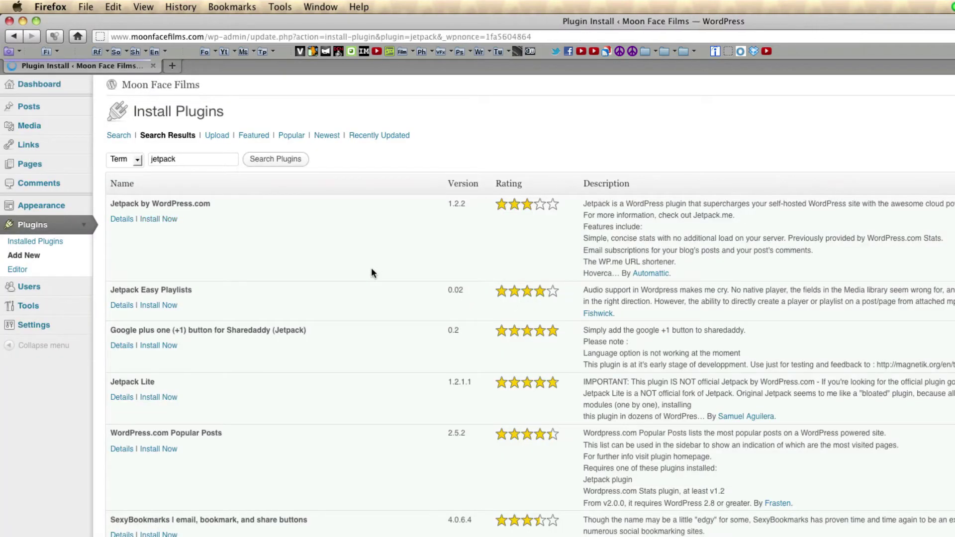
click(130, 209)
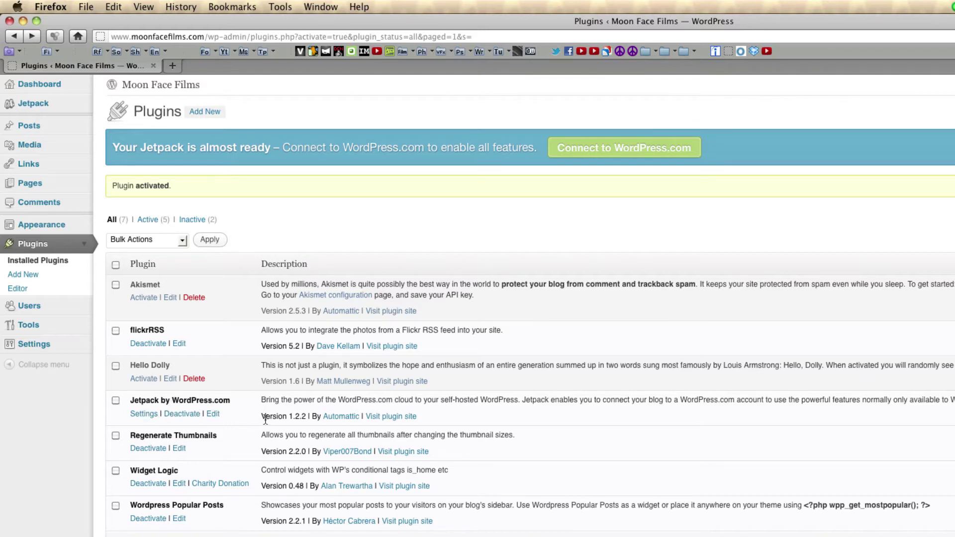
click(24, 111)
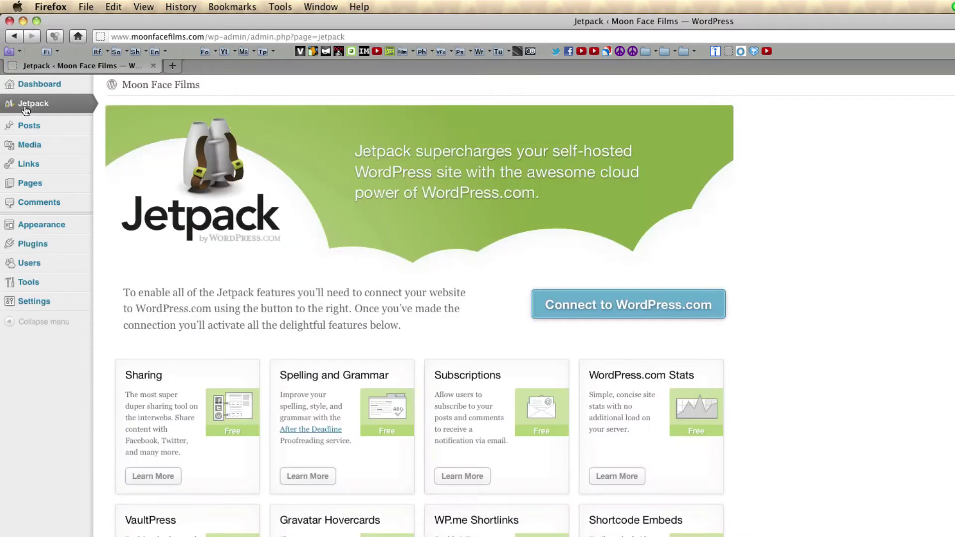
Choose Connect to WordPress.com on the Jetpack page to reach Authorize Jetpack.
scroll(813, 312, down, 5)
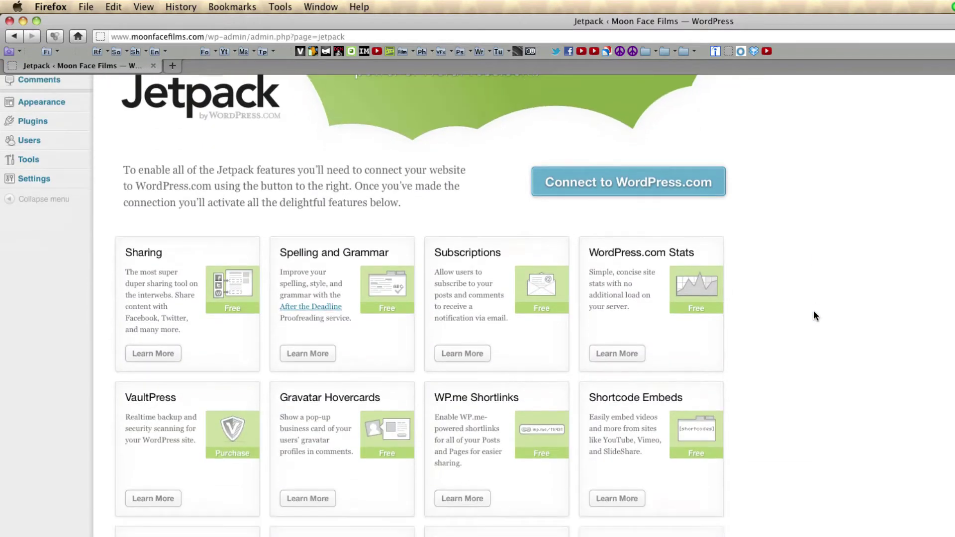
scroll(814, 313, up, 3)
scroll(815, 316, up, 2)
scroll(815, 316, down, 10)
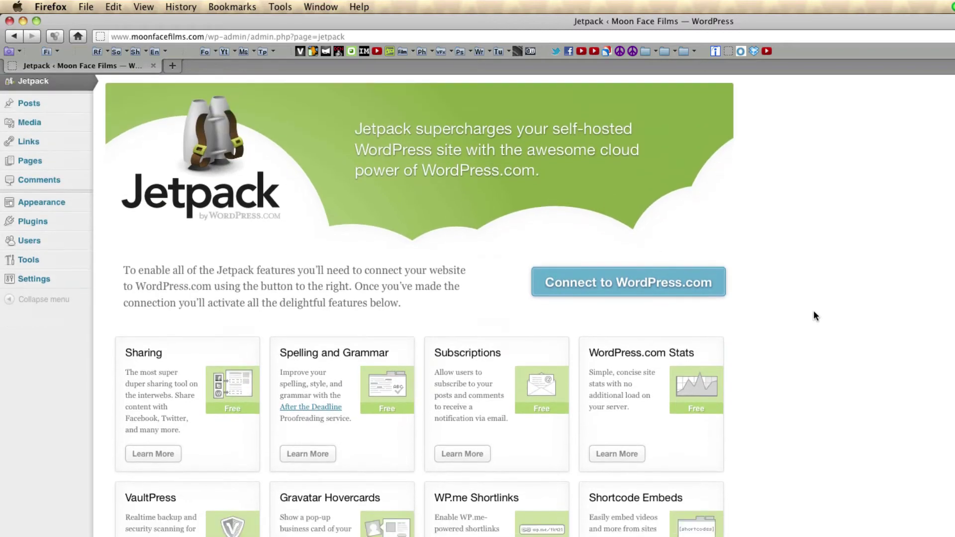
scroll(857, 331, up, 10)
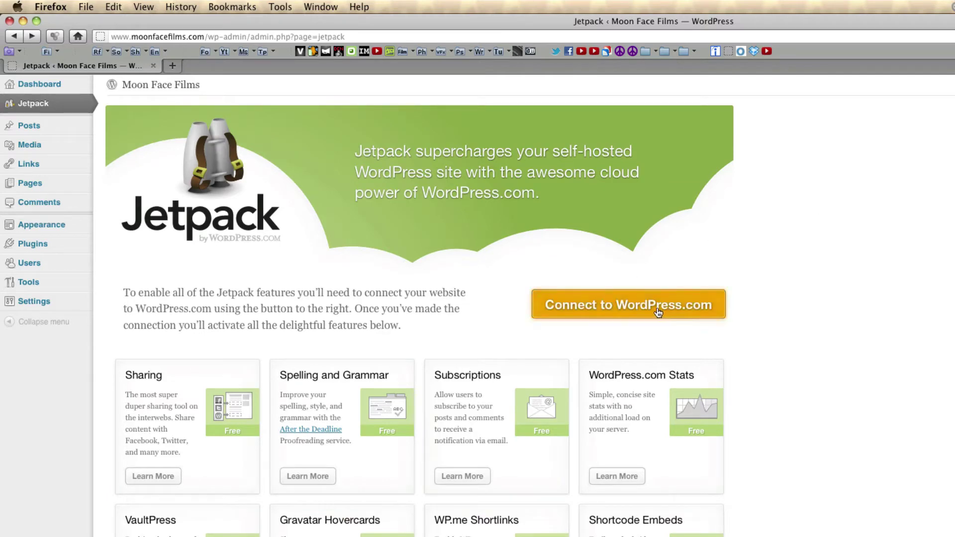
click(622, 308)
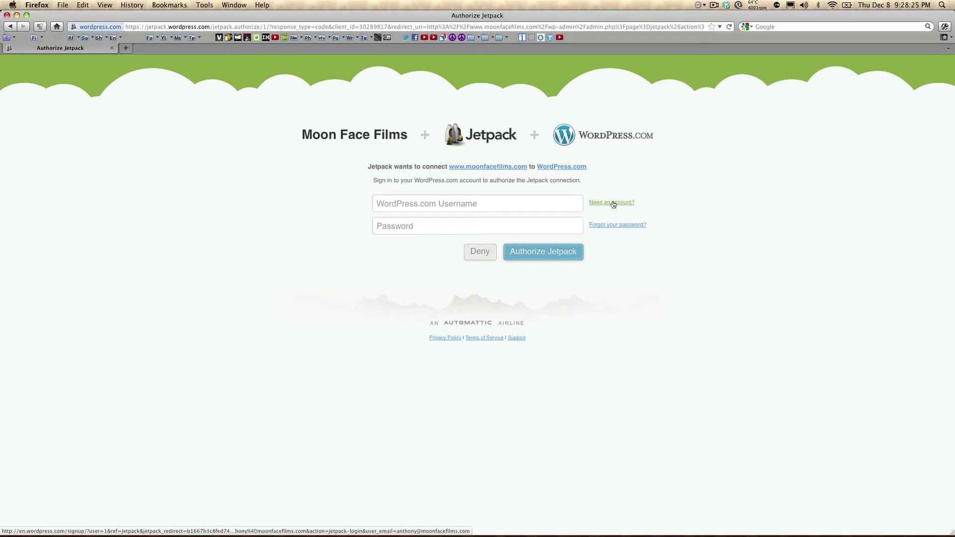
Enter the WordPress.com username and password, then authorize Jetpack for Moon Face Films.
click(525, 201)
text(a)
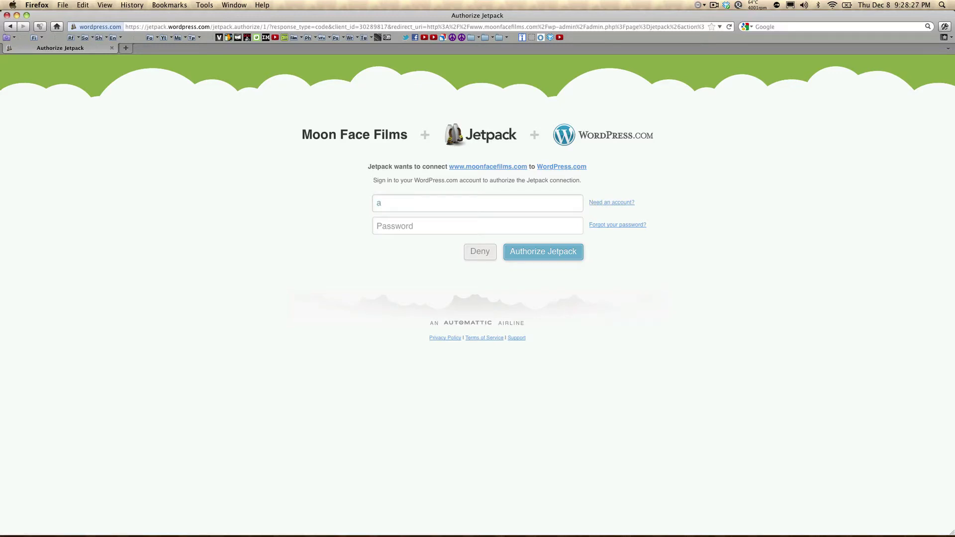
click(378, 226)
text(•••••••••)
click(538, 252)
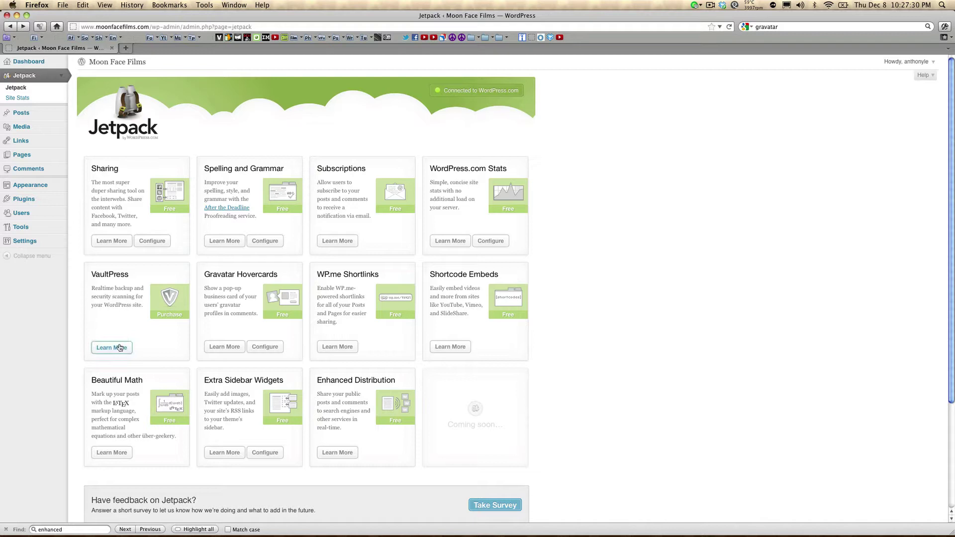
Check VaultPress Plans & Pricing (Basic $15, Premium $40), then return to Jetpack.
click(115, 348)
scroll(148, 371, down, 5)
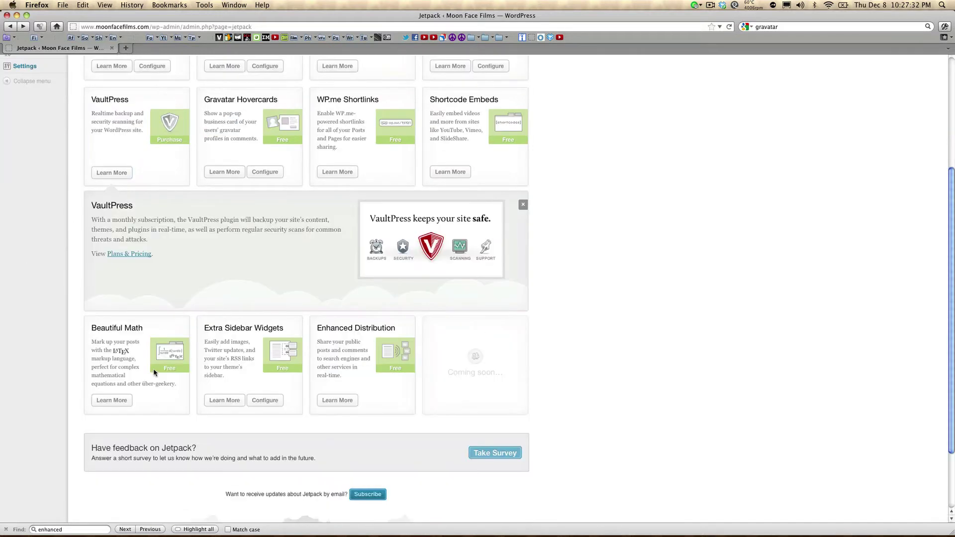
click(140, 254)
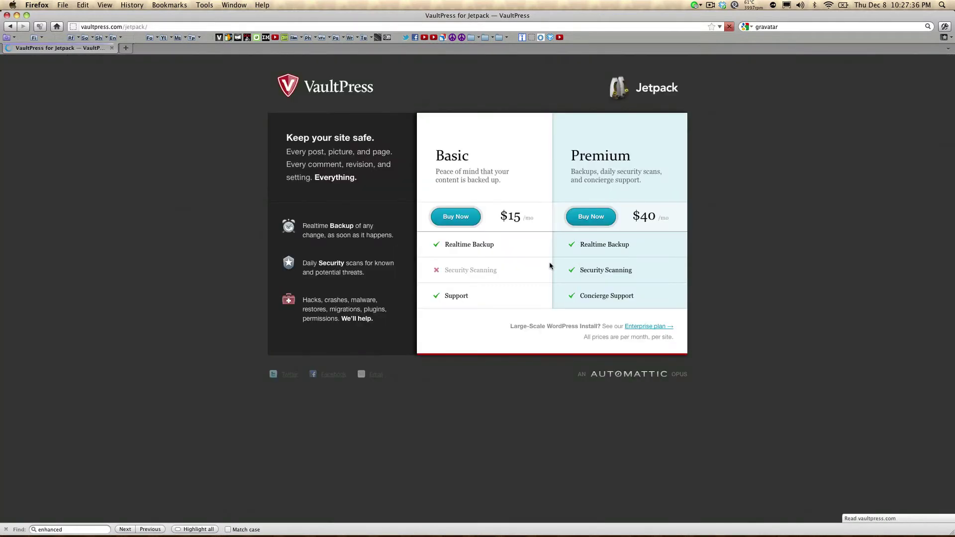
click(9, 27)
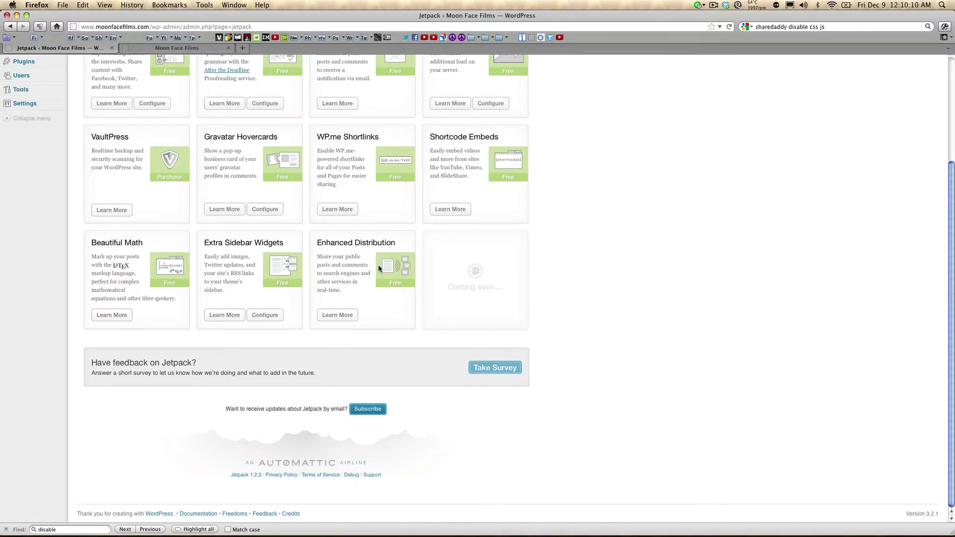
scroll(379, 269, up, 5)
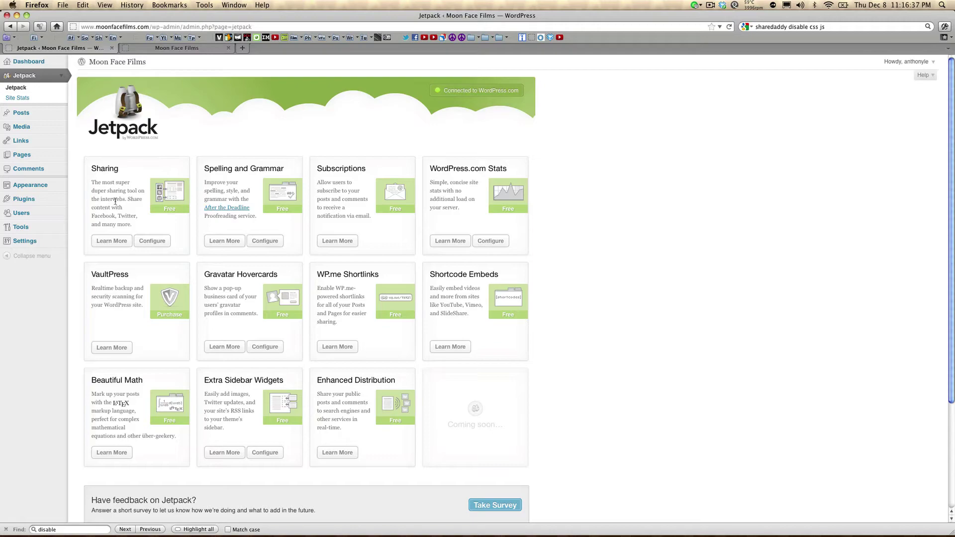
In Sharing Settings, enable Facebook, StumbleUpon, Reddit and LinkedIn as sharing services.
click(151, 241)
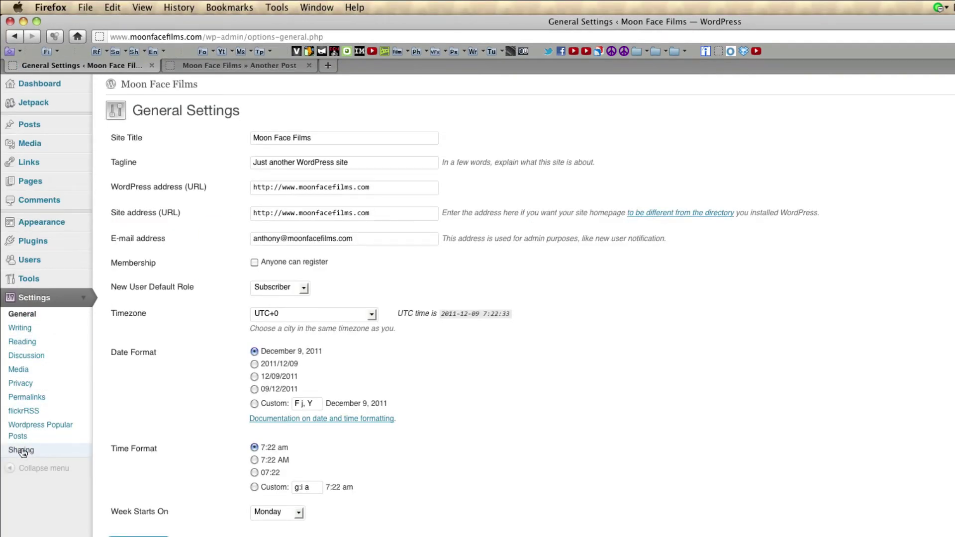
click(22, 452)
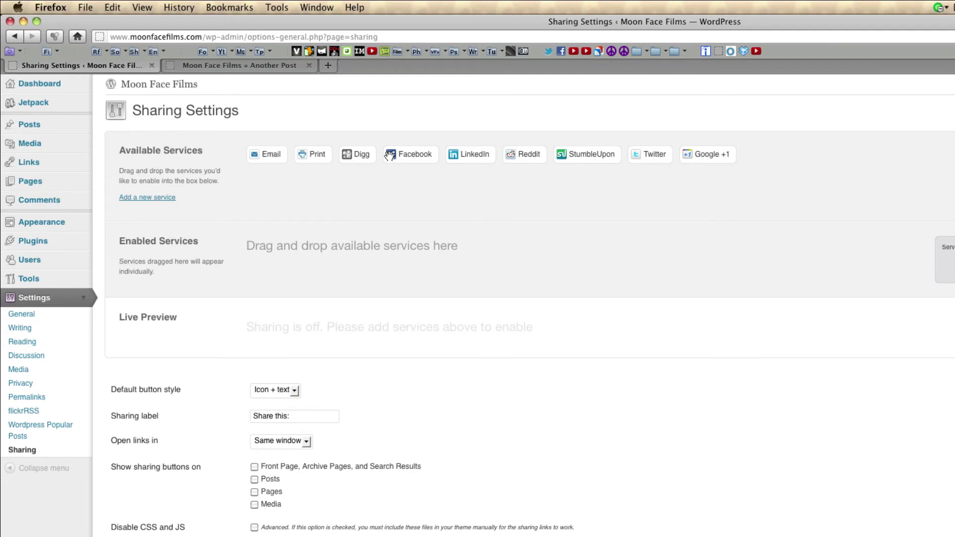
drag(390, 154, 276, 260)
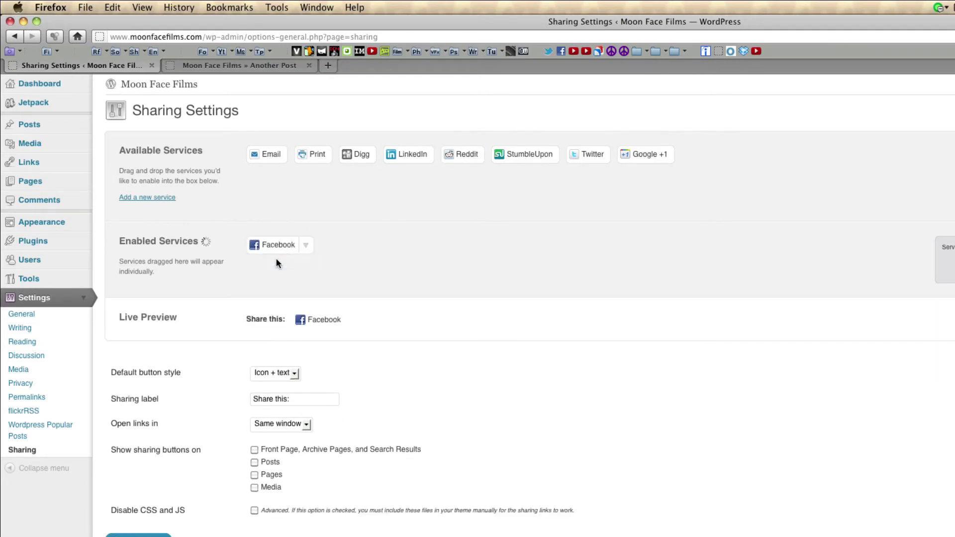
drag(515, 158, 348, 248)
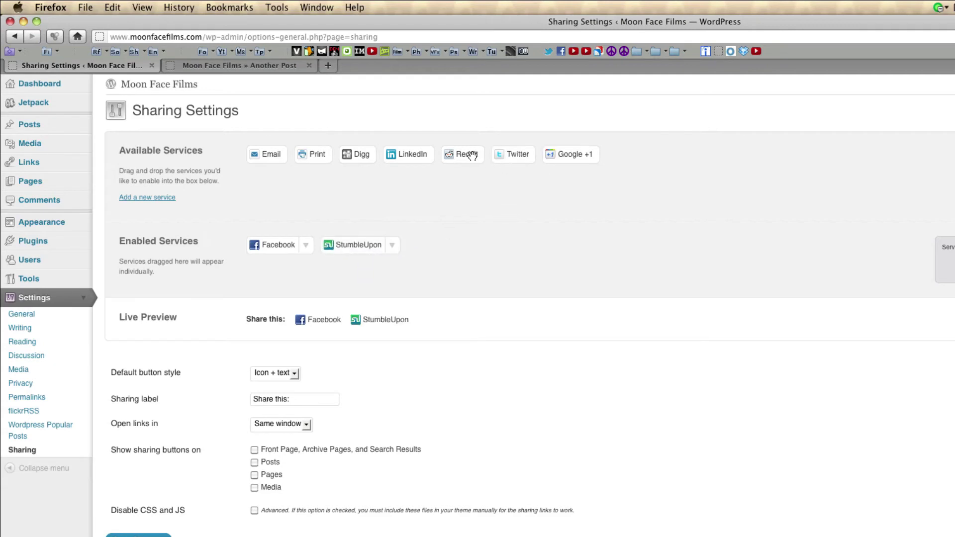
drag(471, 157, 440, 242)
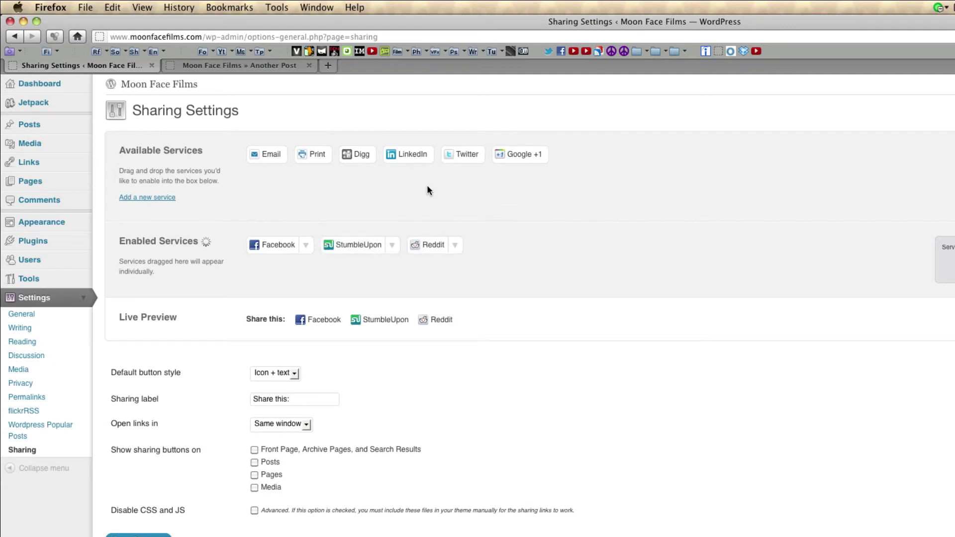
drag(408, 154, 492, 245)
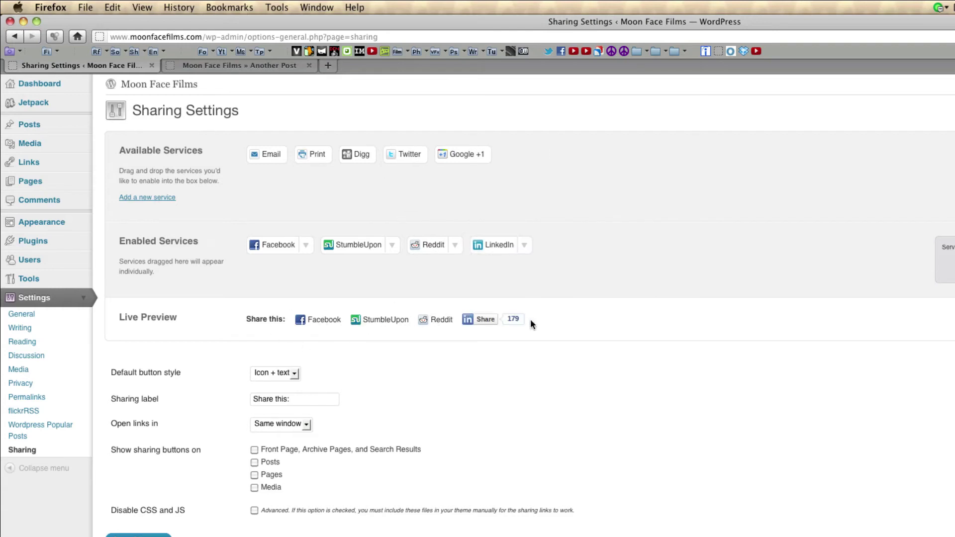
Preview Icon only and Text only button styles, then keep Icon + text.
click(285, 374)
click(283, 394)
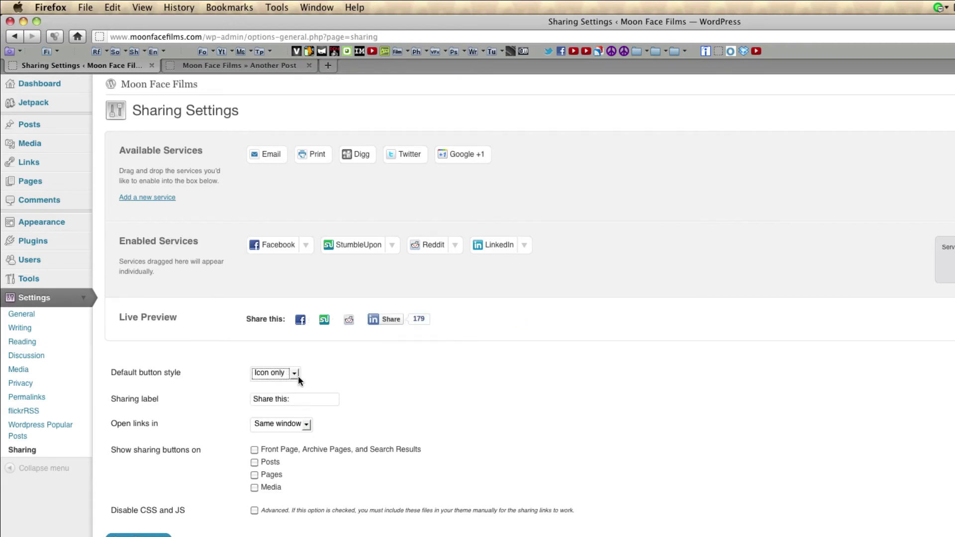
click(300, 375)
click(276, 405)
click(294, 372)
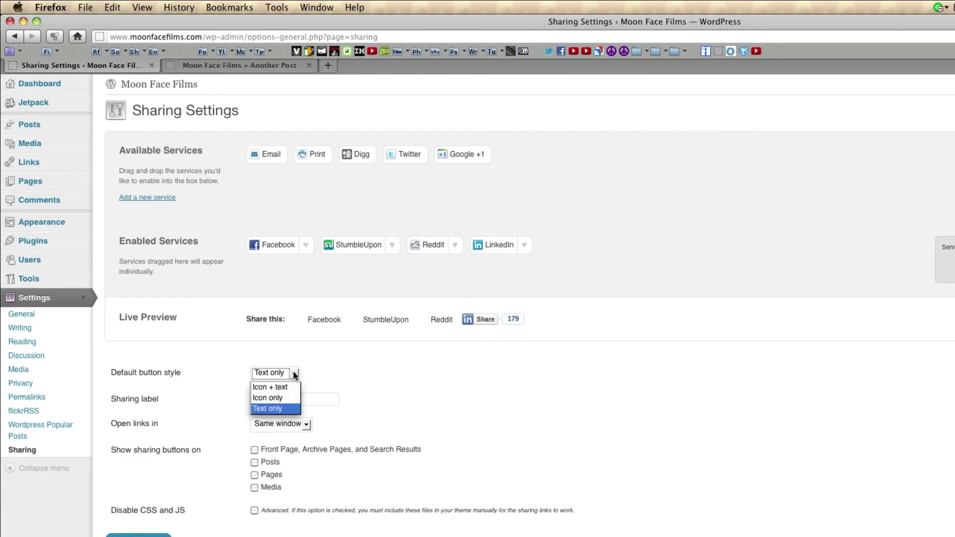
click(270, 388)
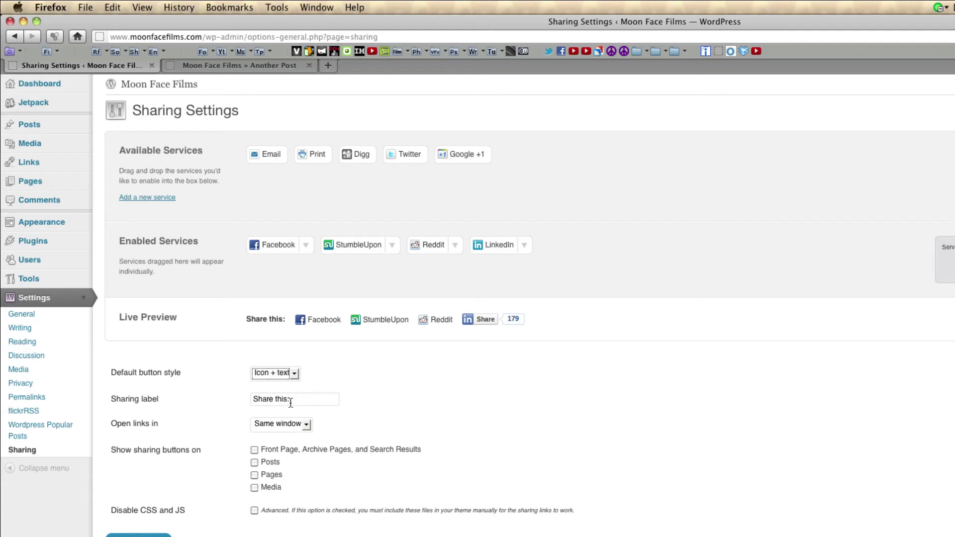
Set the sharing label to 'CLICK ME:', keep Same window, and enable buttons on Posts.
drag(293, 401, 209, 399)
text(CLICK ME:)
click(293, 425)
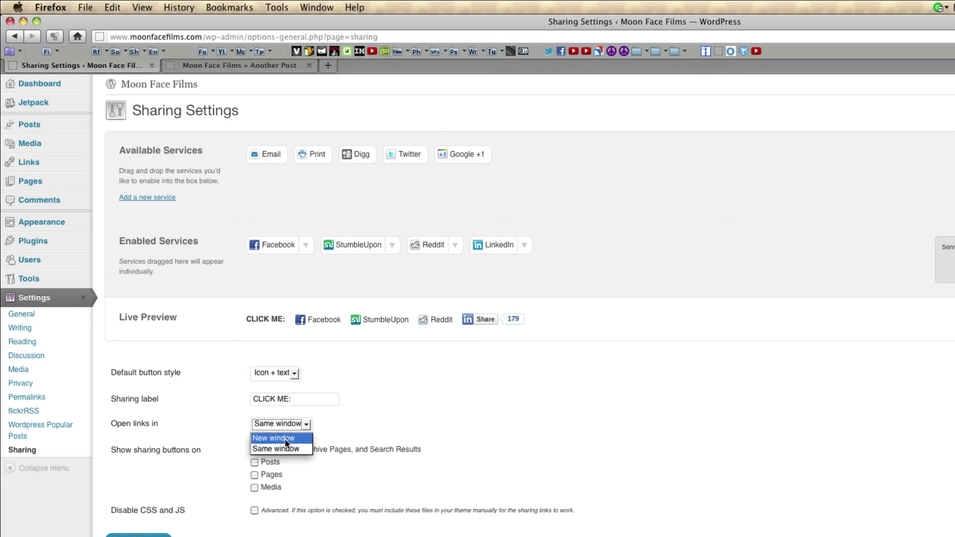
click(286, 448)
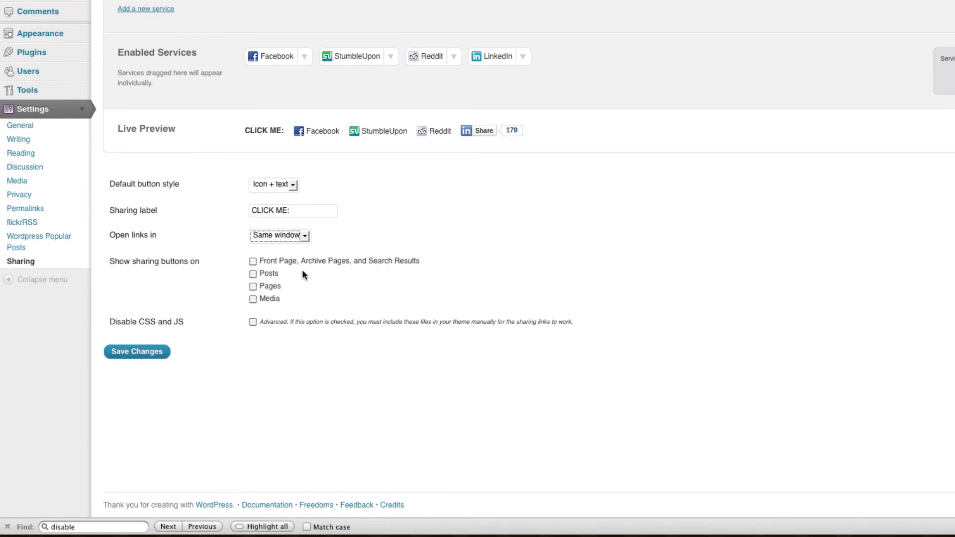
click(254, 274)
Save the sharing settings and reload Another Post to see the CLICK ME: buttons.
click(154, 353)
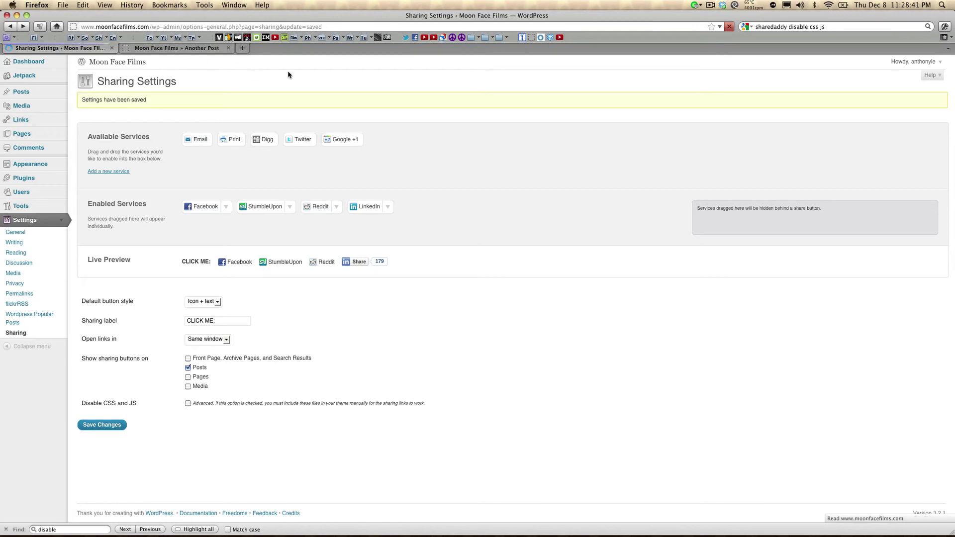
key(ctrl+Tab)
click(729, 26)
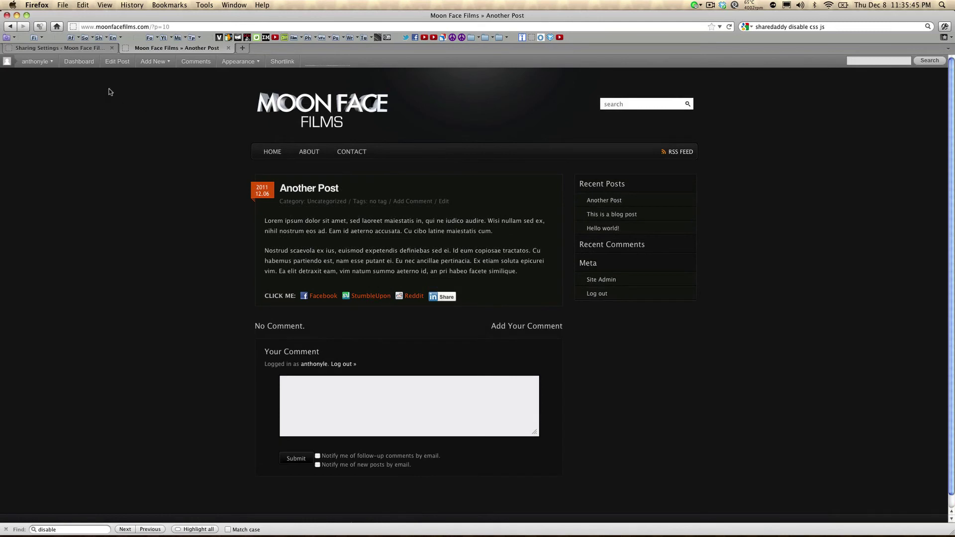
click(67, 50)
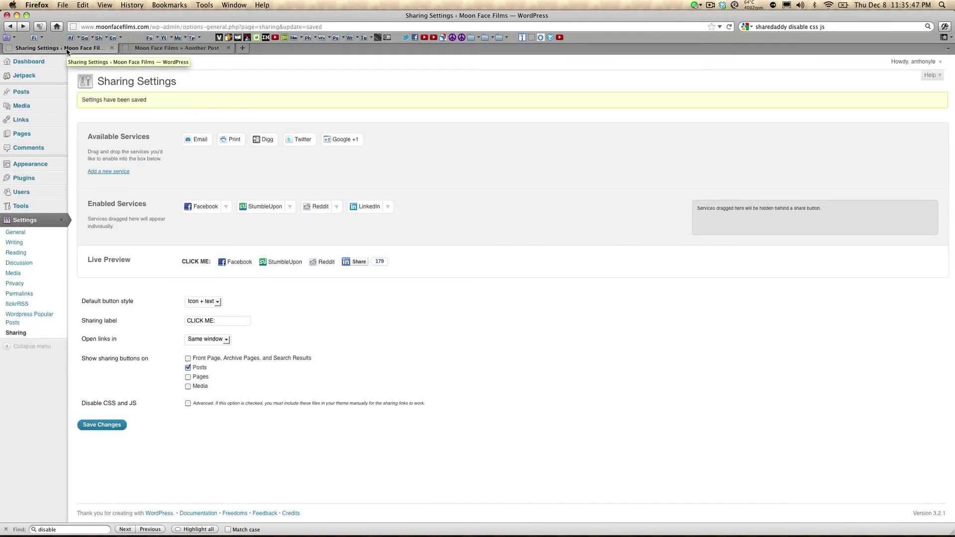
In Users > Your Profile, enable proofreading on first publish and on update.
click(32, 76)
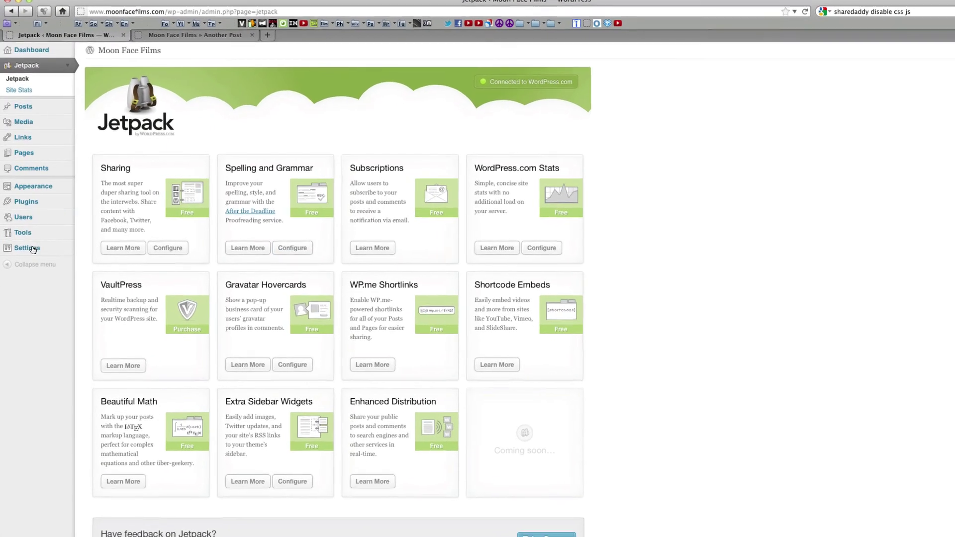
click(28, 222)
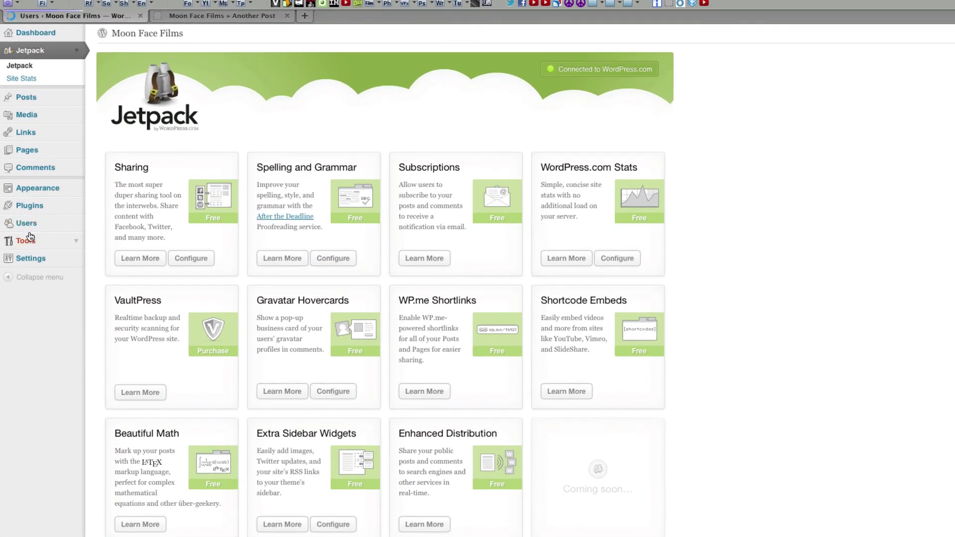
click(29, 238)
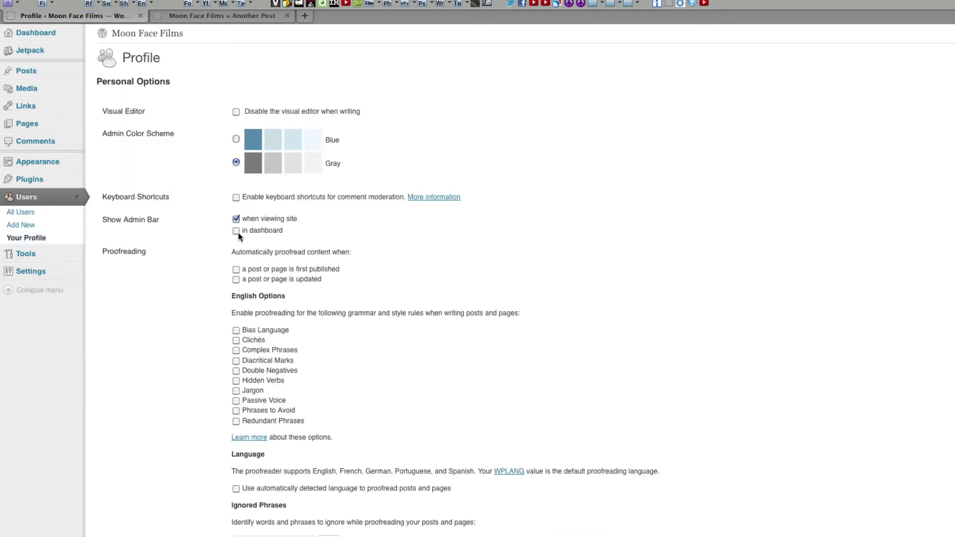
click(235, 280)
scroll(207, 335, down, 3)
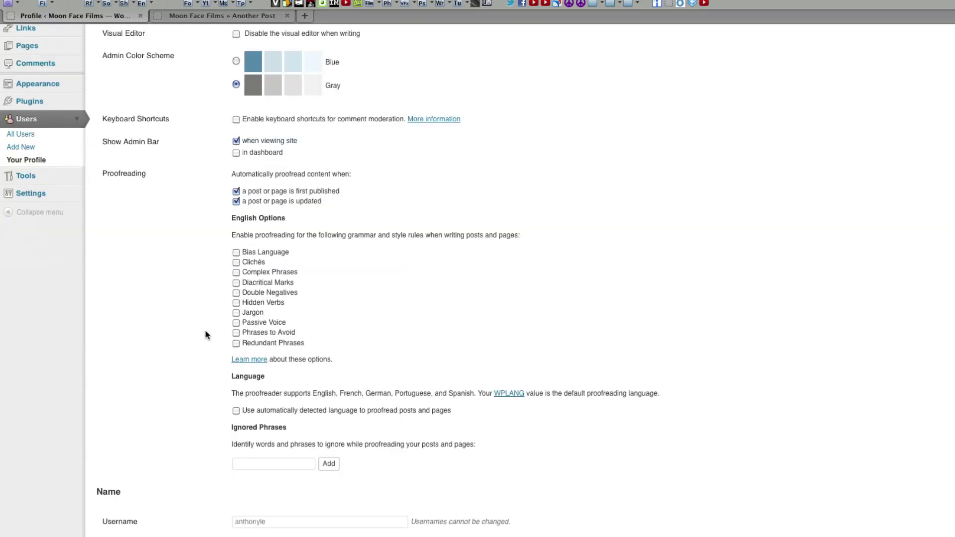
Tick the Bias Language, Clichés and Passive Voice rules under English Options and scroll to Update Profile.
click(236, 253)
scroll(201, 311, down, 3)
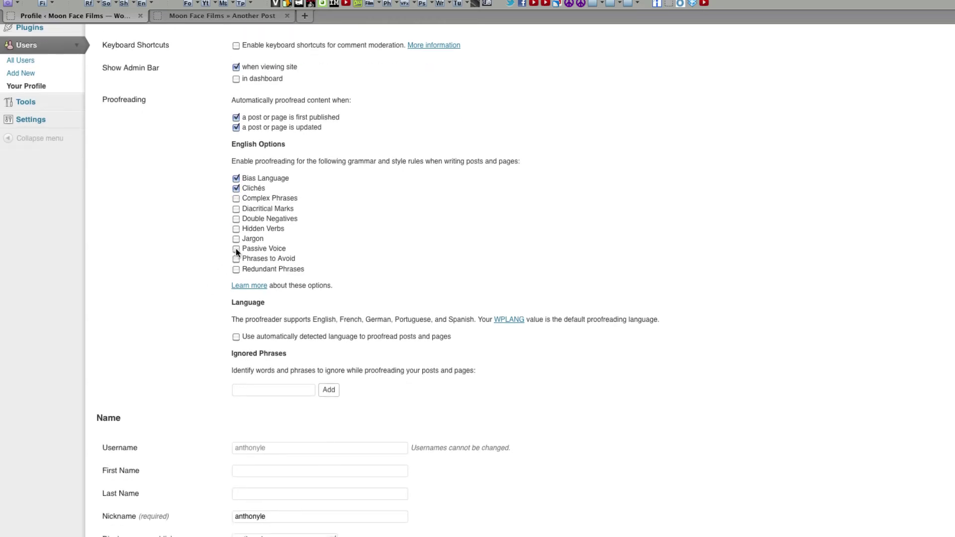
scroll(176, 328, down, 2)
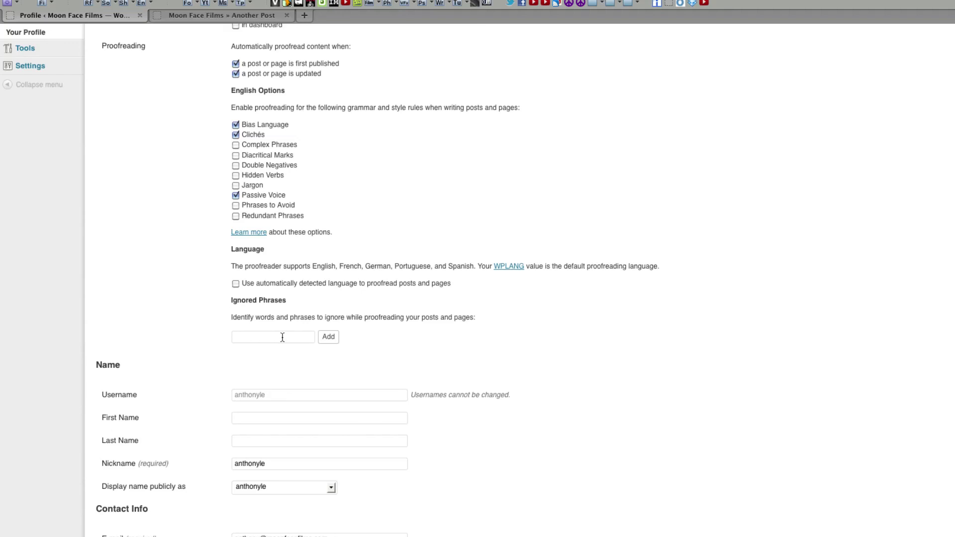
scroll(202, 307, down, 10)
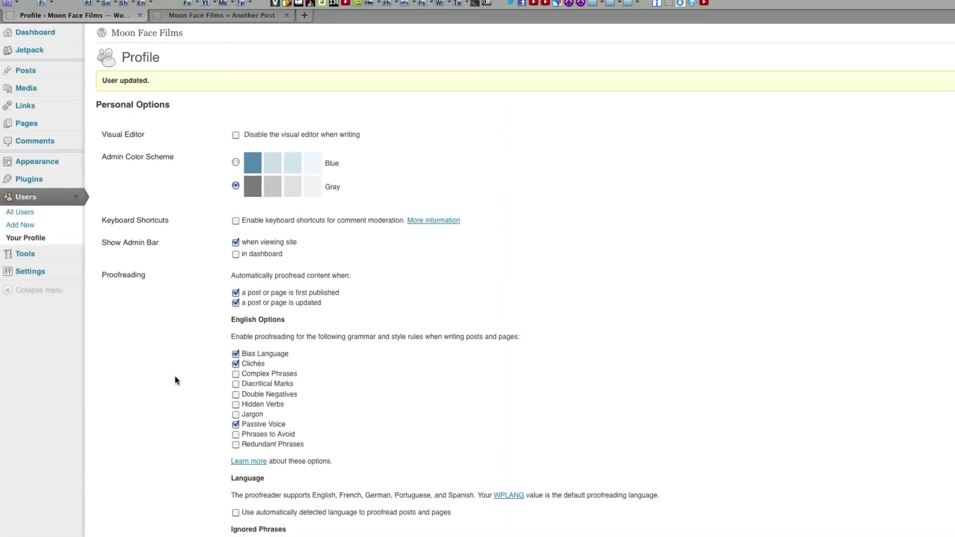
Add a new post titled 'Test Post' with the body 'This is a post with incorrect spellng.'.
click(31, 75)
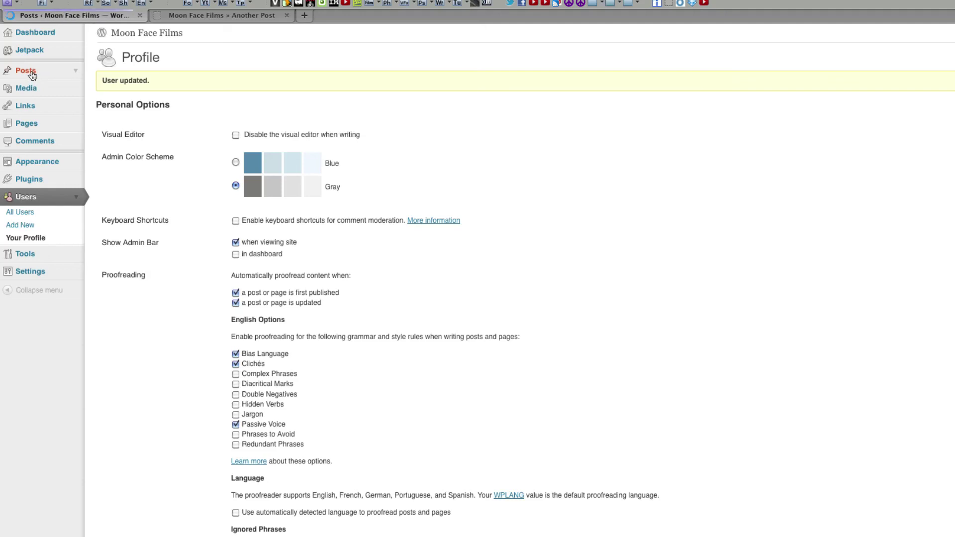
click(173, 58)
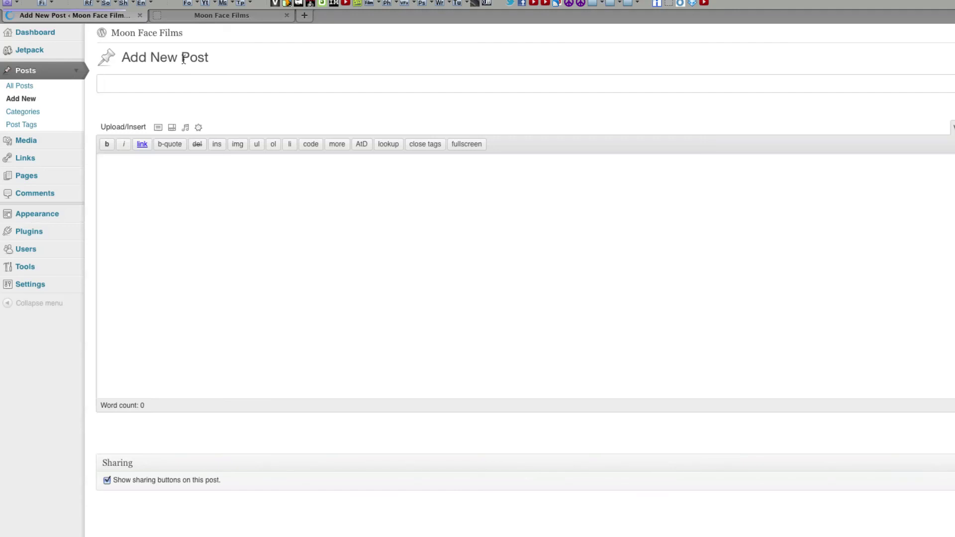
text(Test Po)
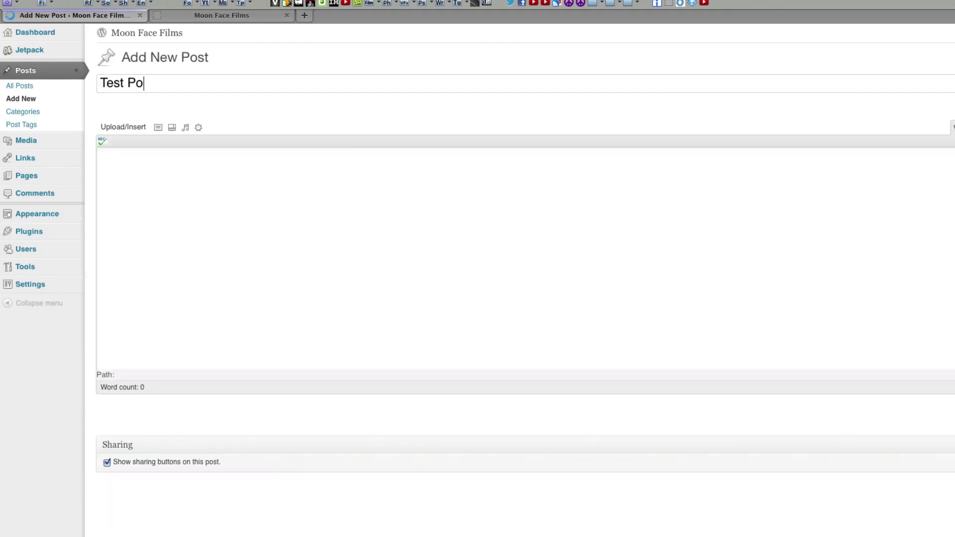
text(st)
click(231, 213)
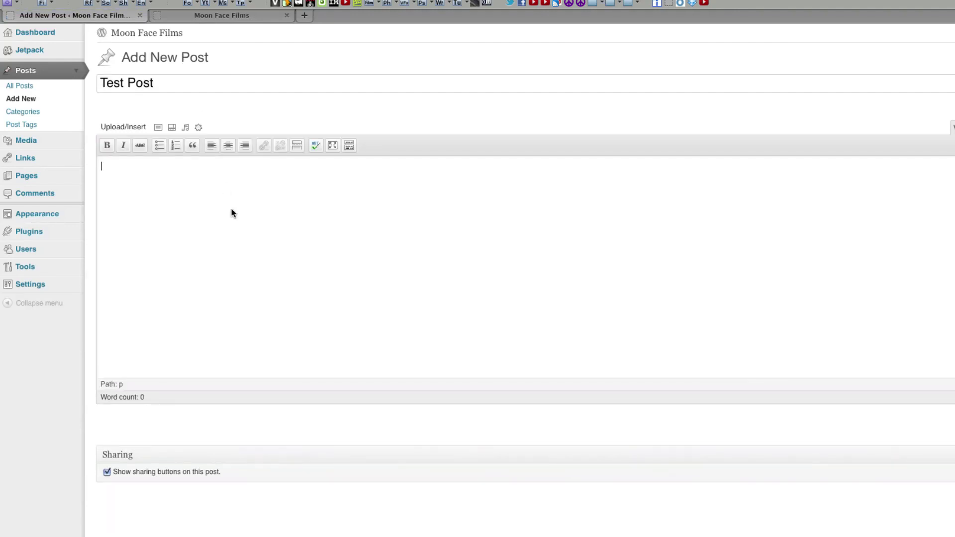
text(This)
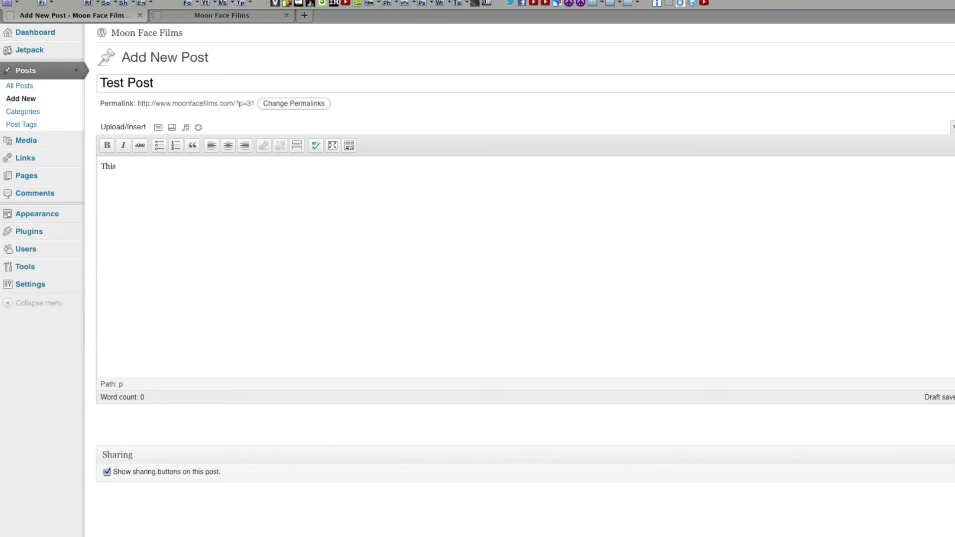
text( is a post with incorrect spell)
text(ng.)
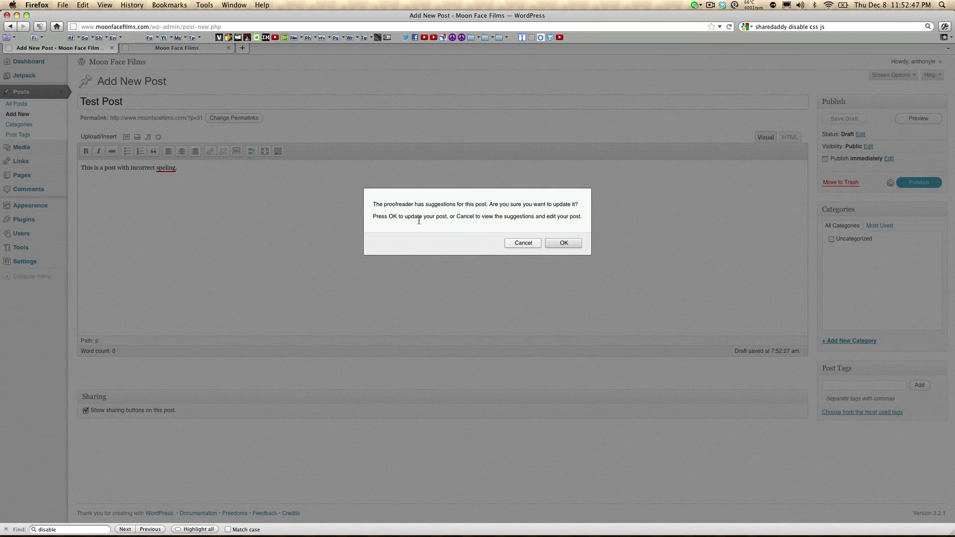
Dismiss the proofreader dialog and set the flagged word 'speling' to Ignore always.
click(523, 243)
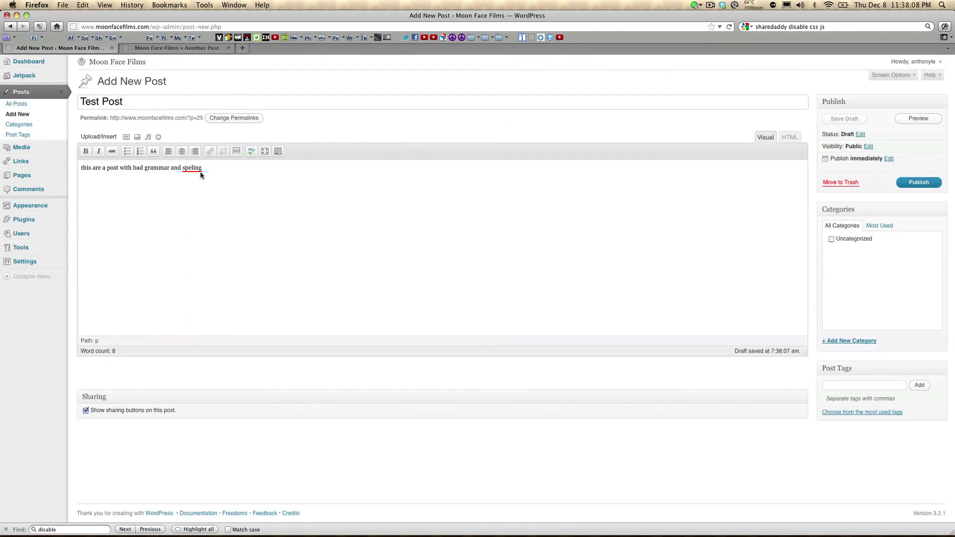
click(195, 169)
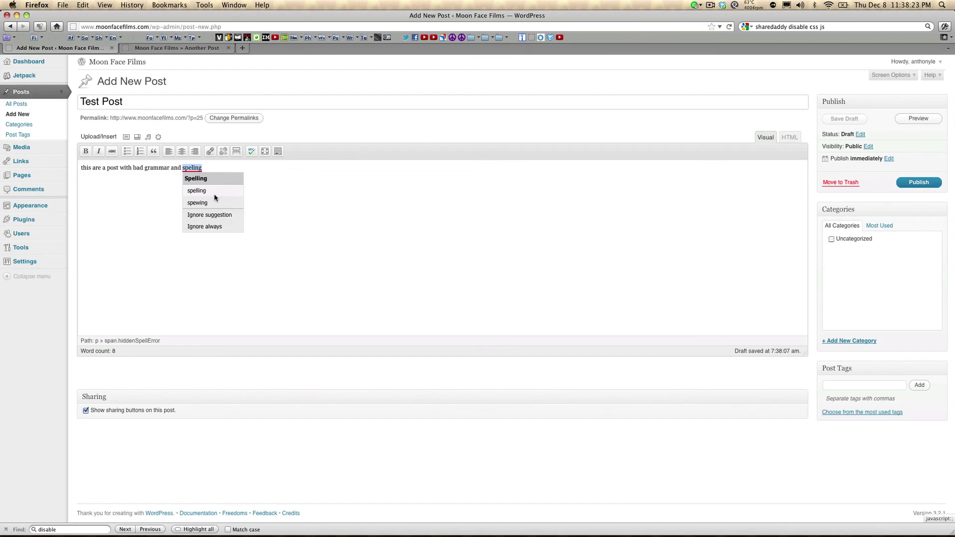
click(206, 222)
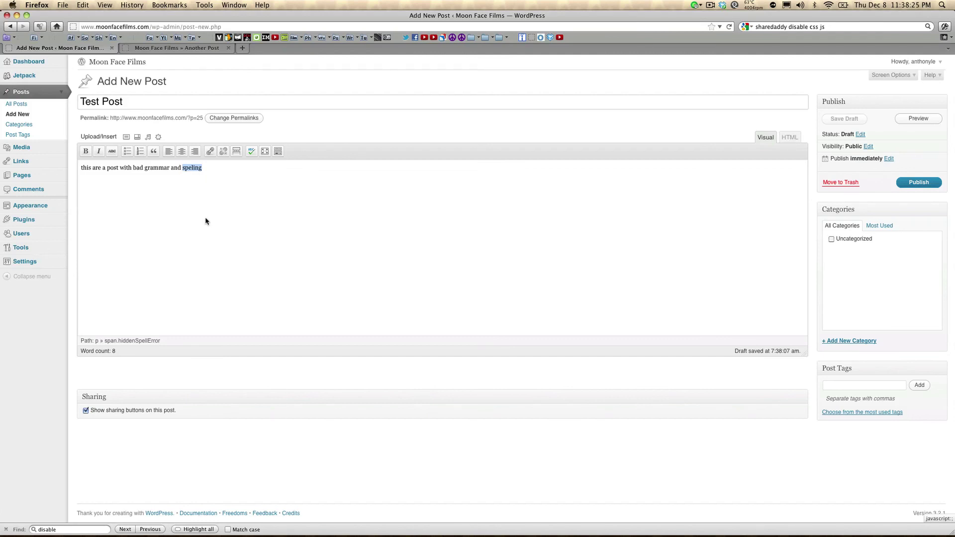